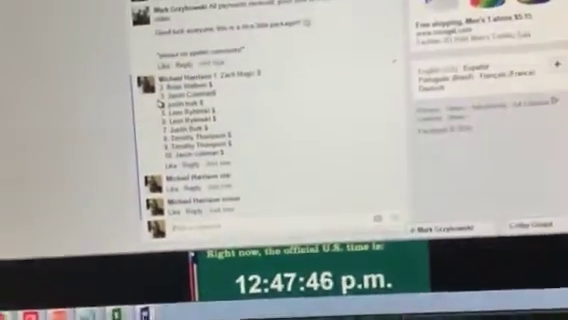
pyautogui.doubleClick(200, 63)
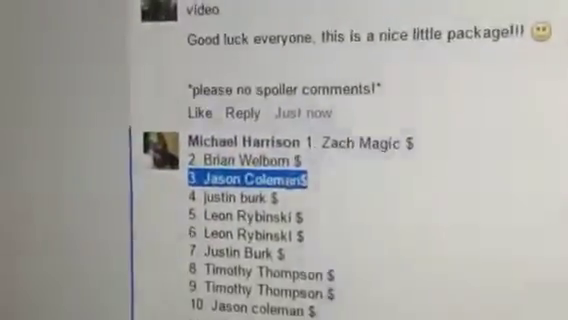